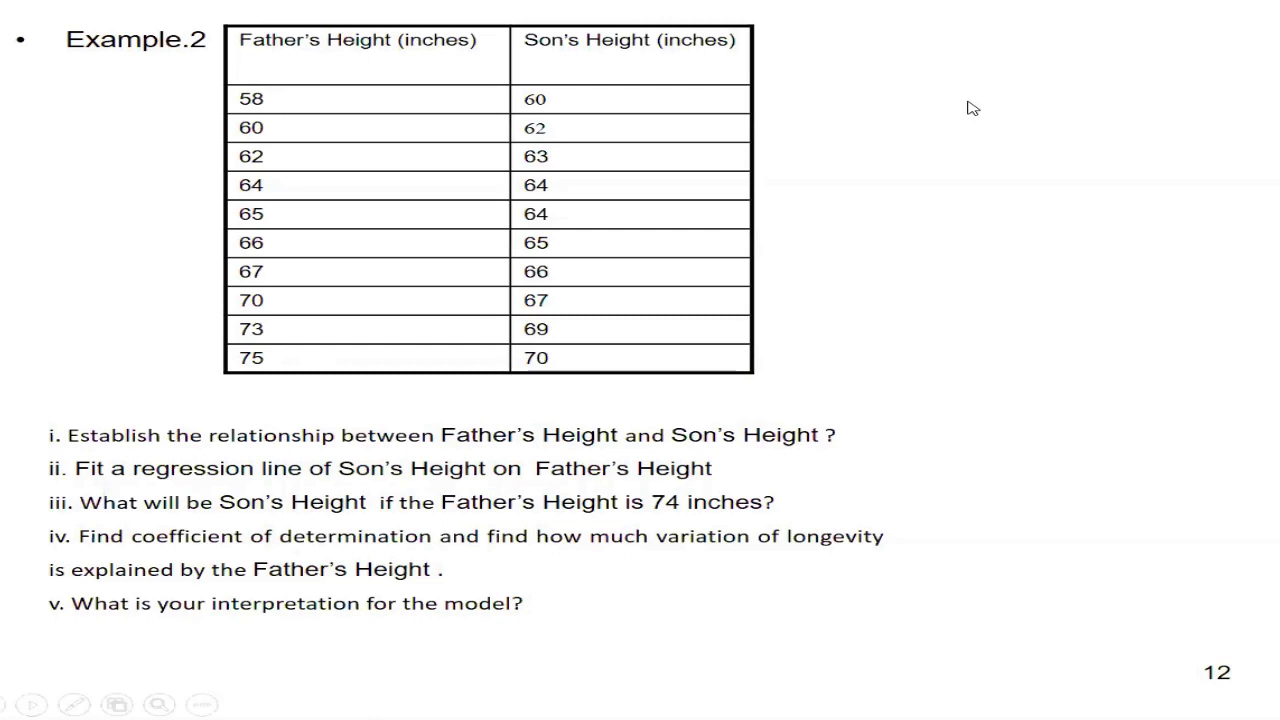
- Switch to the Excel workbook and calculate the slope in E15 with SLOPE, using longevity D3:D13 as y and cigarettes C3:C13 as x
key("alt+Tab")
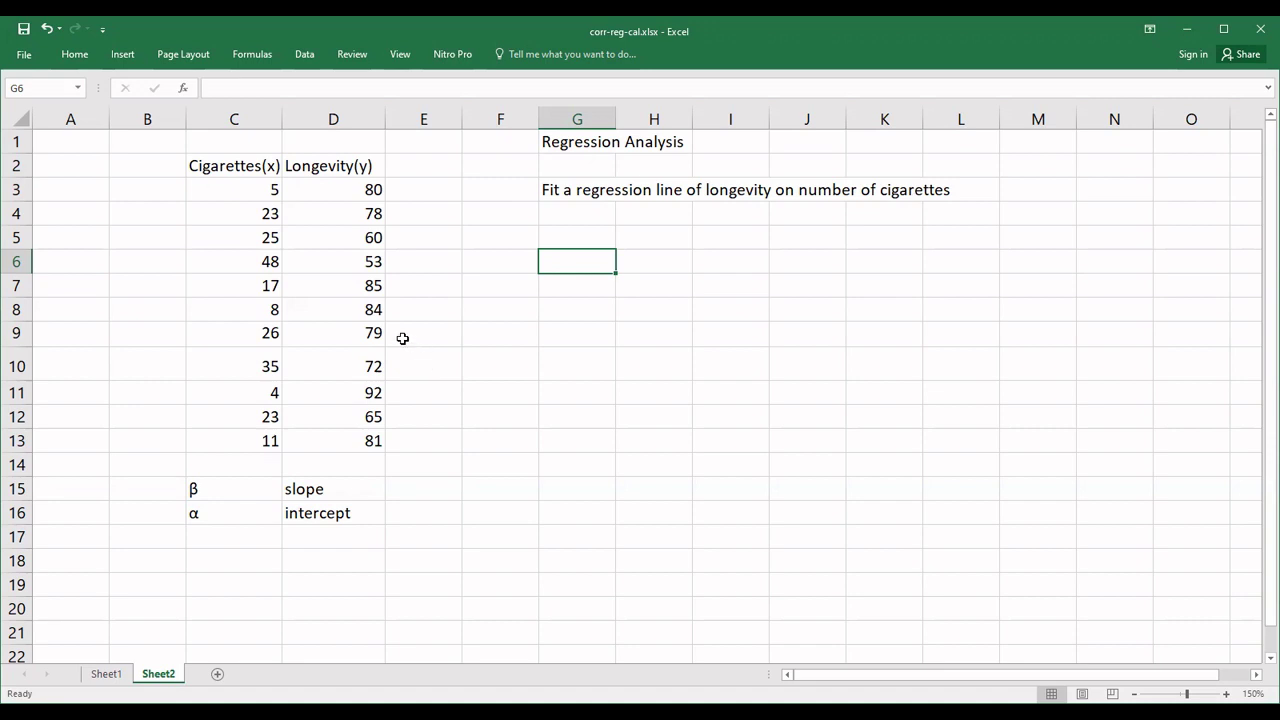
left_click(412, 489)
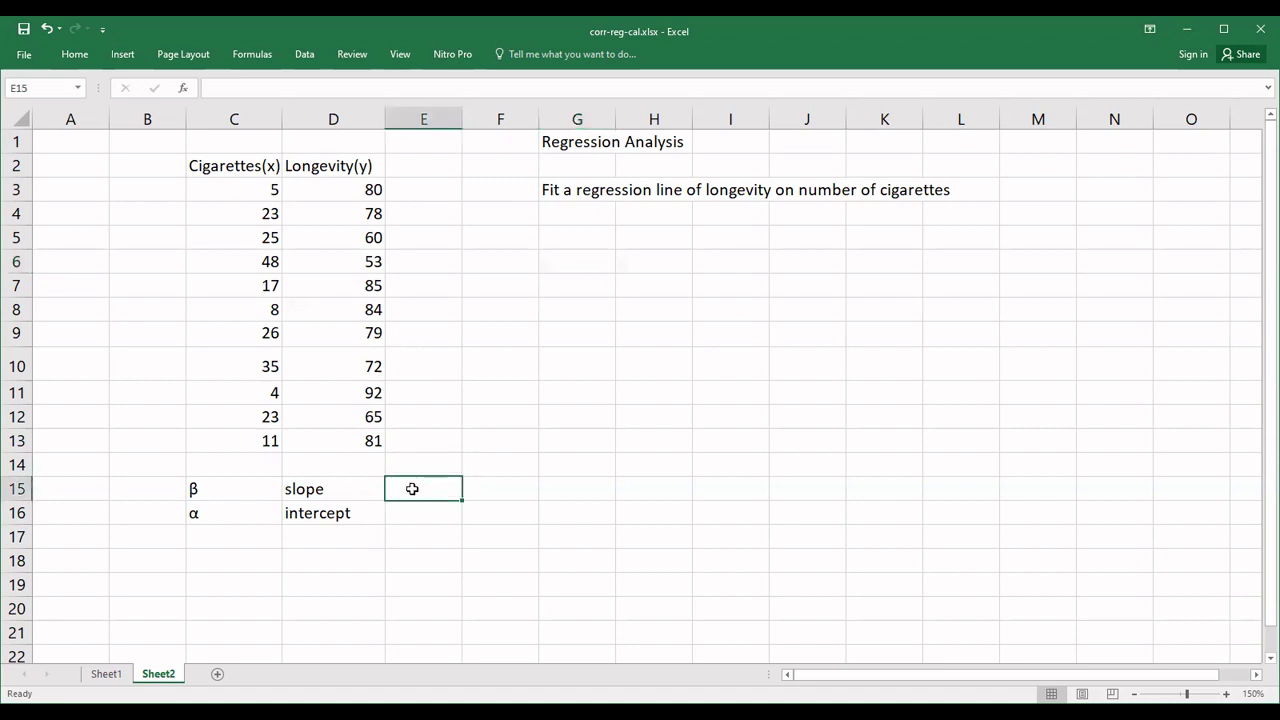
type("=")
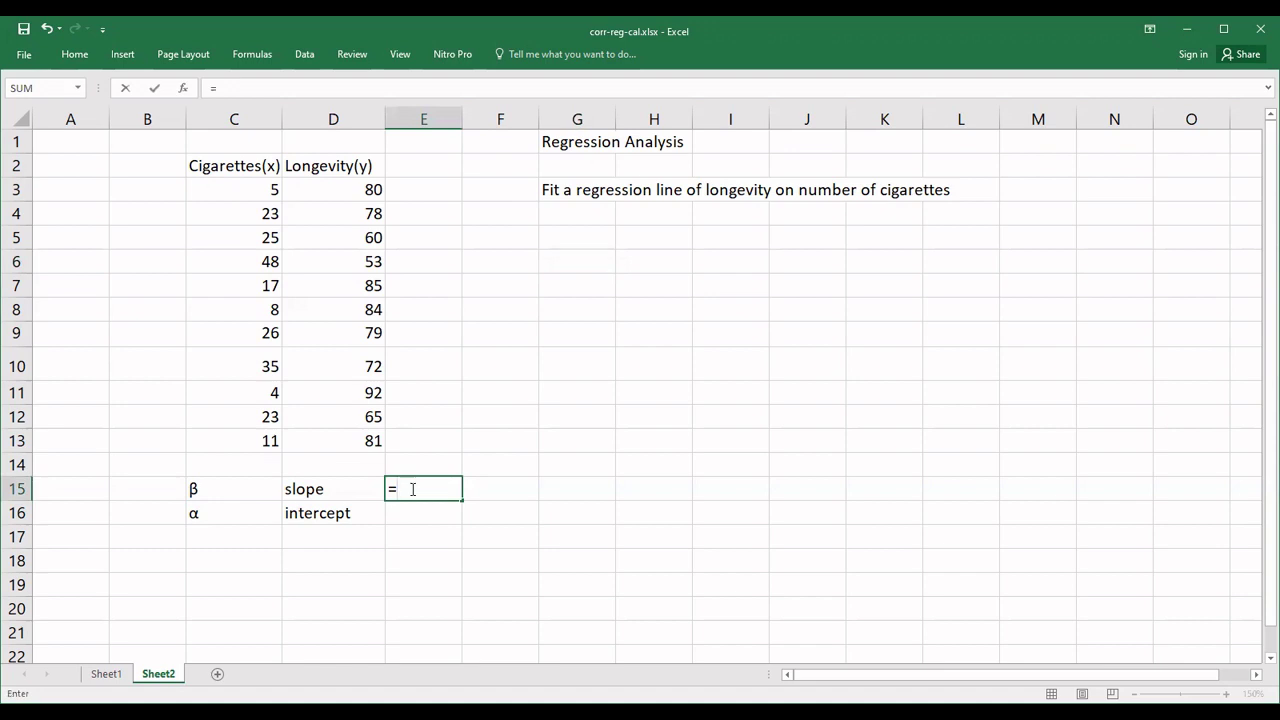
type("sl")
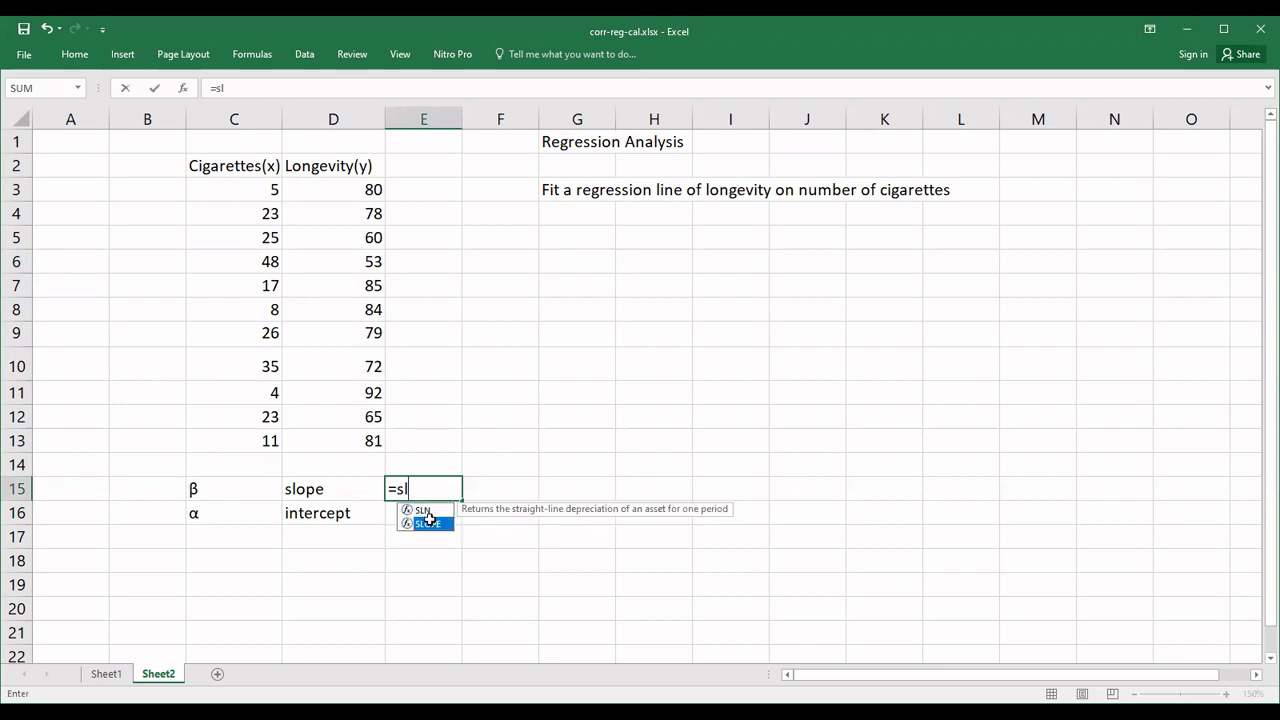
double_click(430, 524)
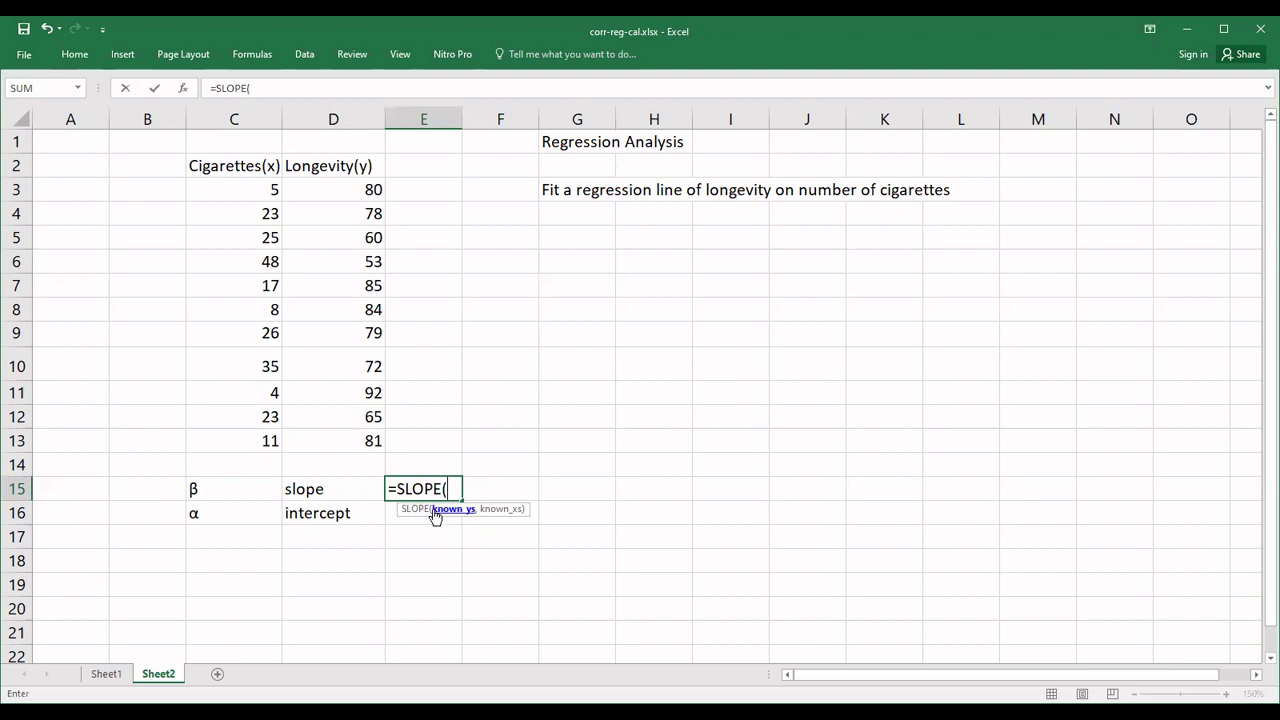
left_click(350, 185)
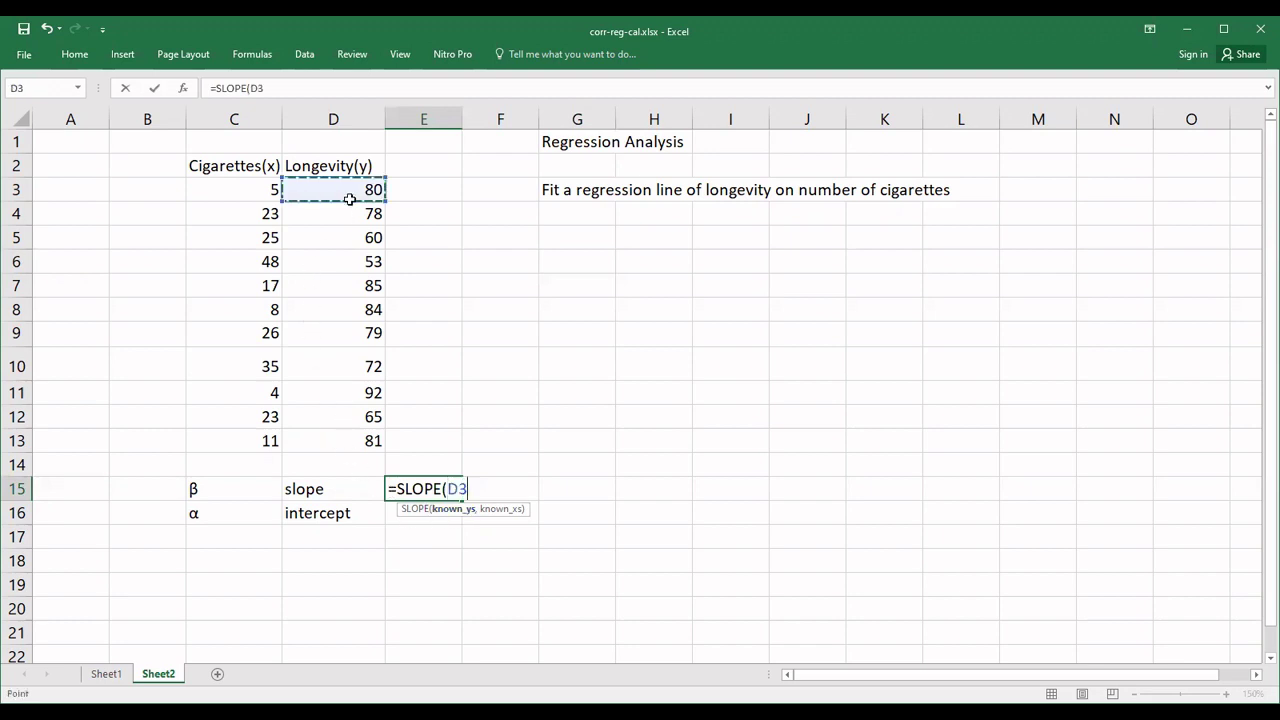
left_click(352, 418, "shift")
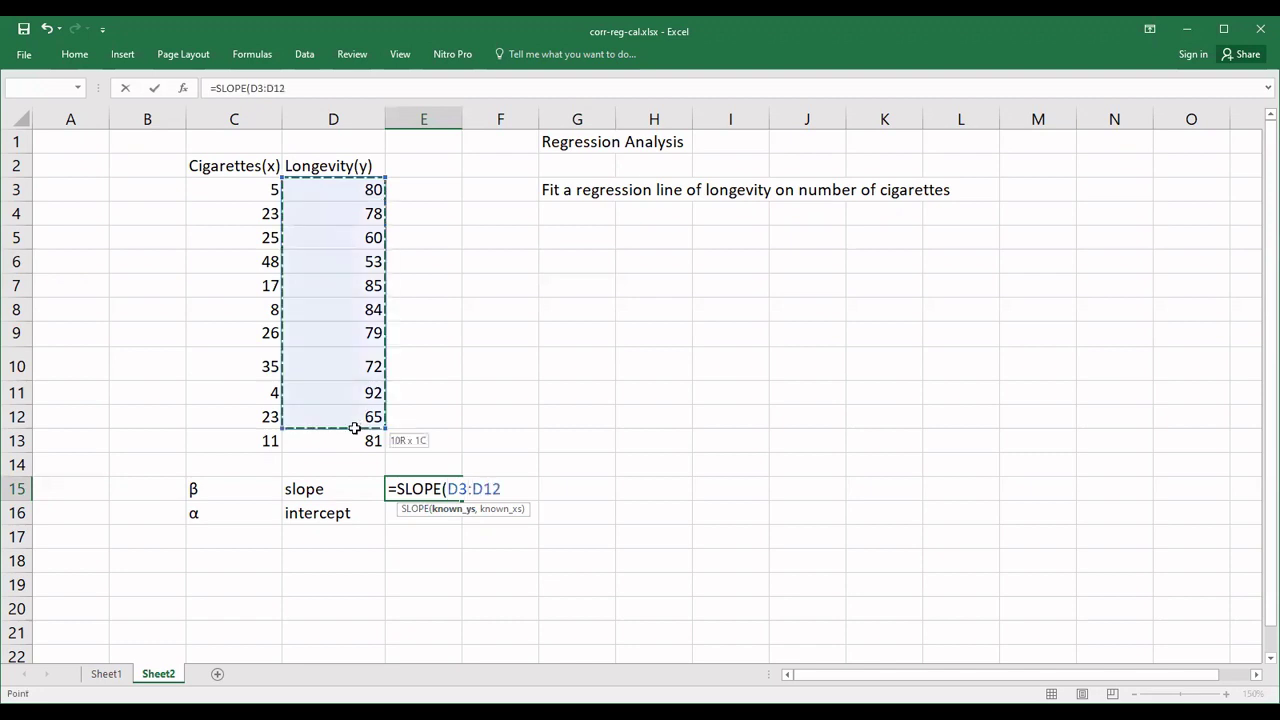
left_click(354, 430, "shift")
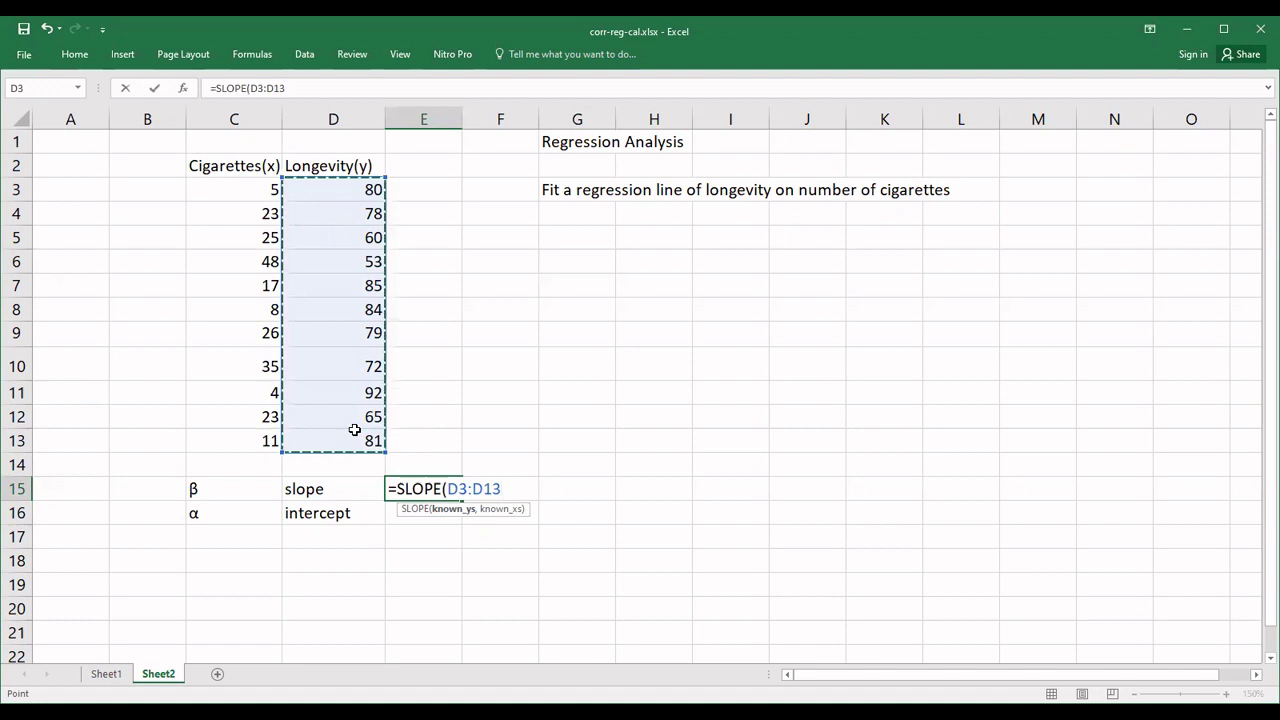
type(",")
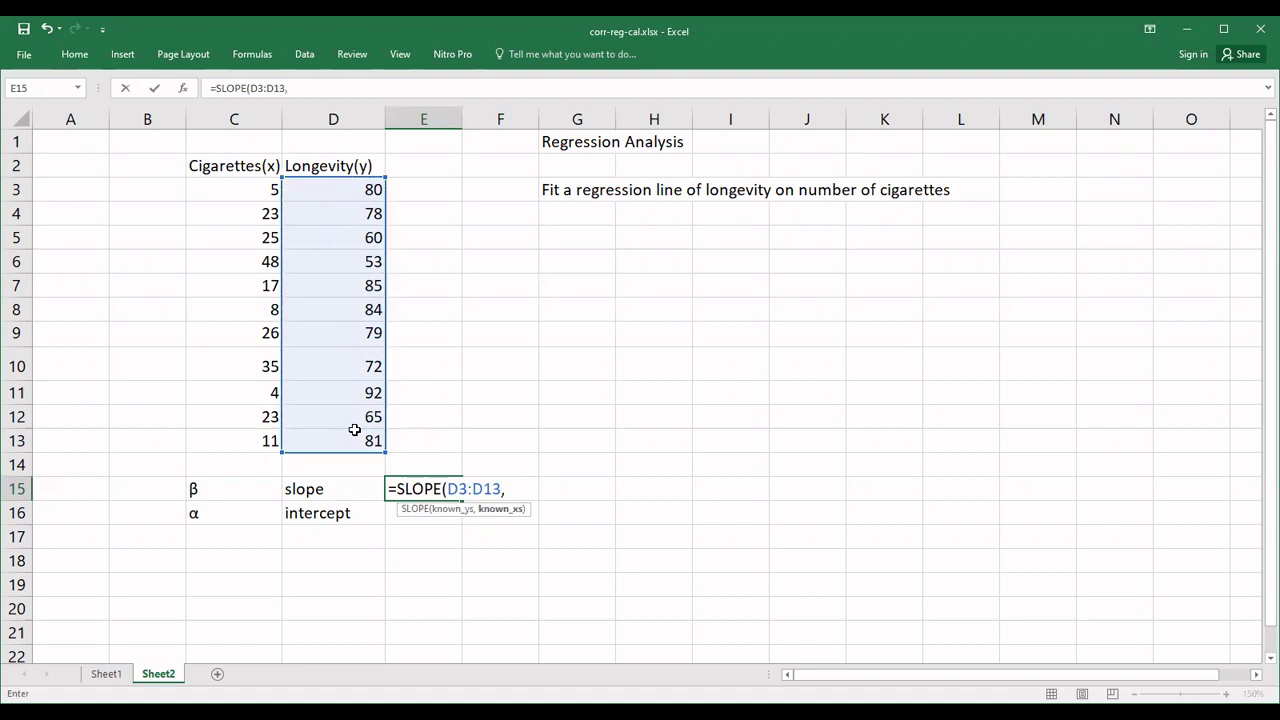
left_click(249, 187)
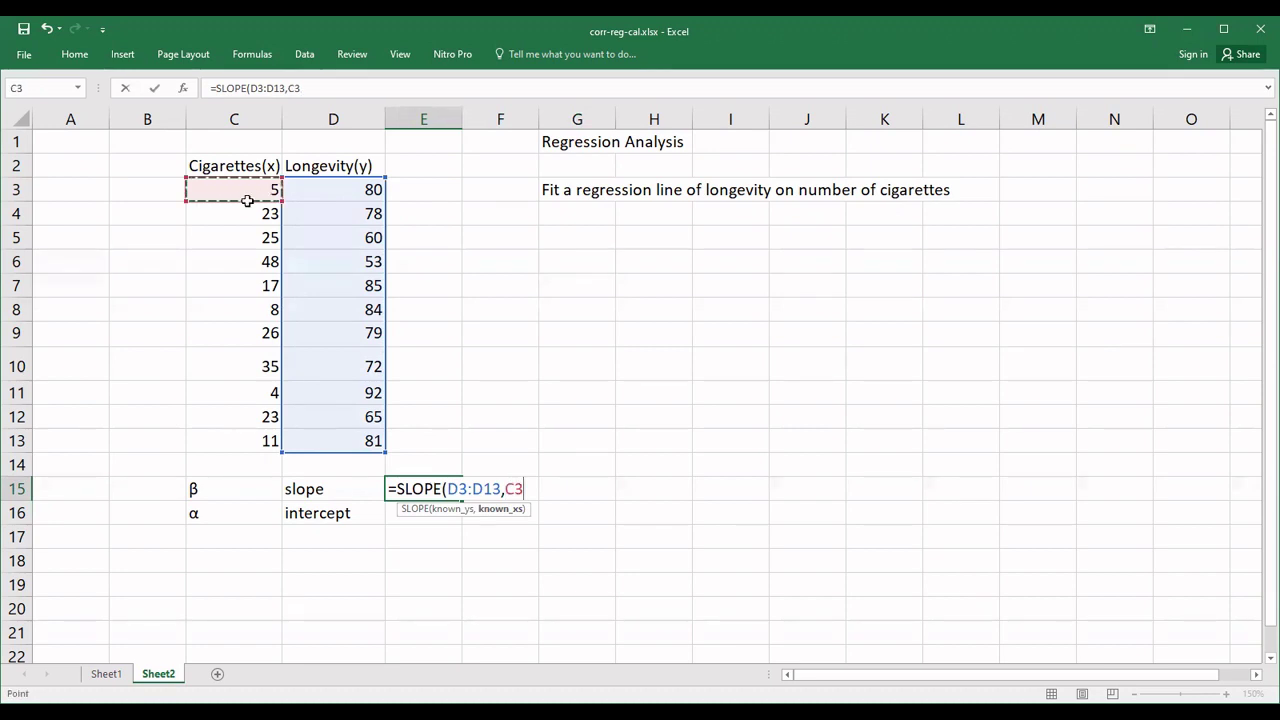
left_click(263, 433, "shift")
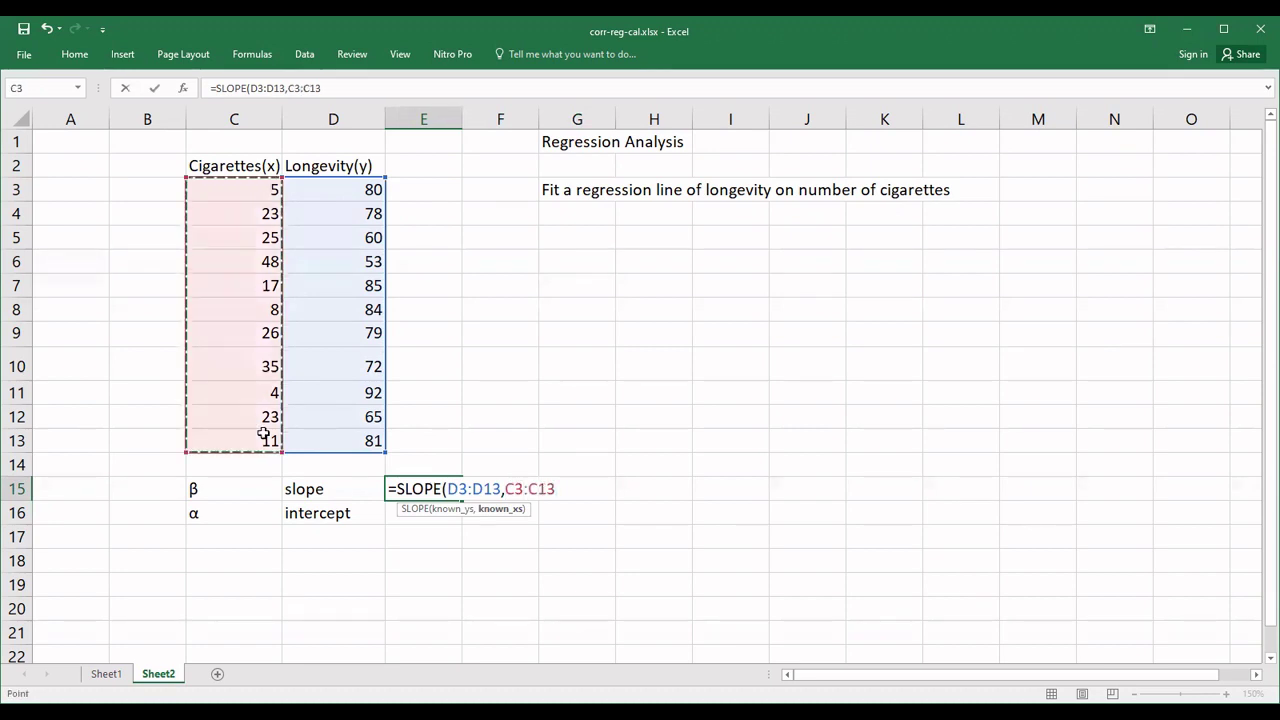
type(")")
key("Return")
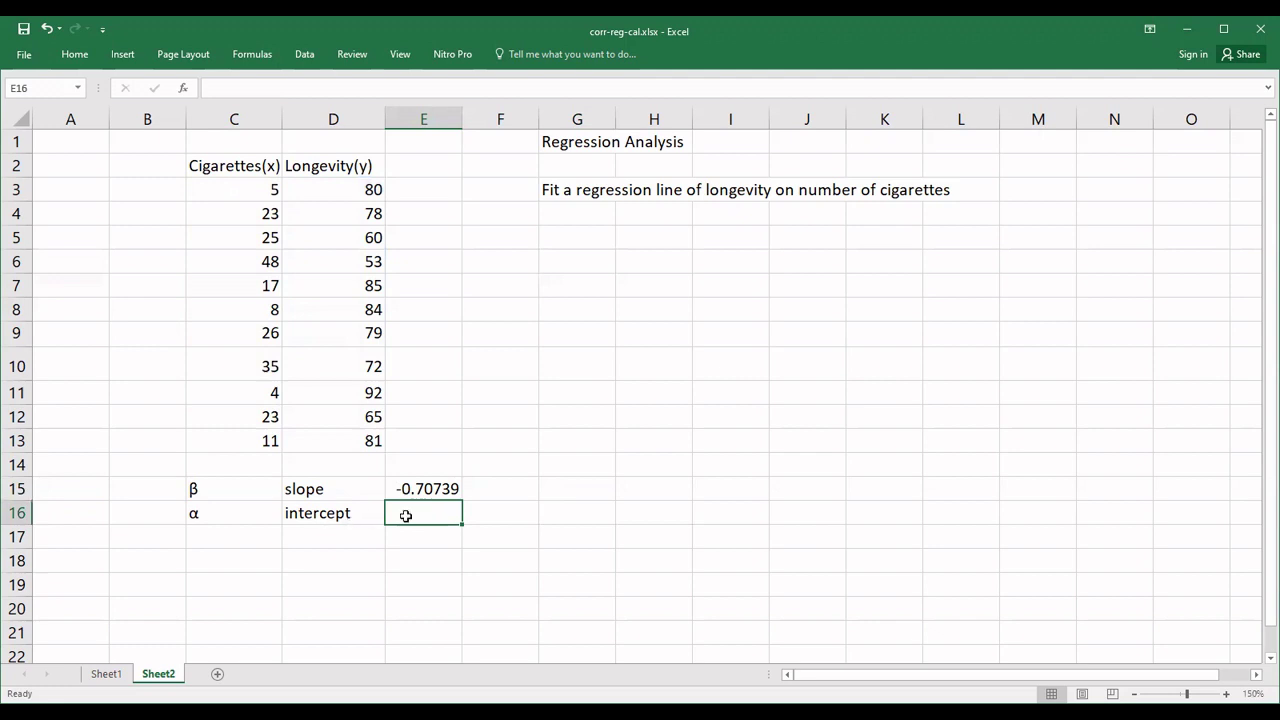
- Calculate the intercept in E16 with INTERCEPT, using D3:D13 as the known y values and C3:C13 as the known x values
type("=")
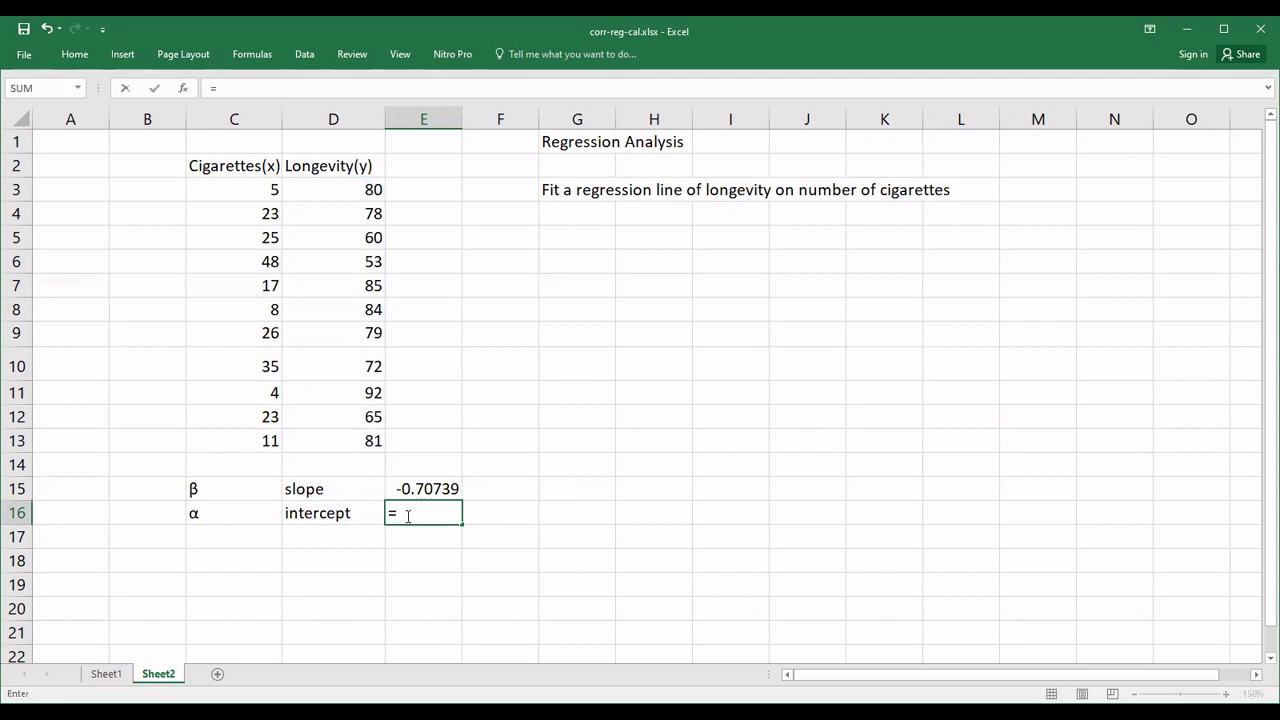
type("in")
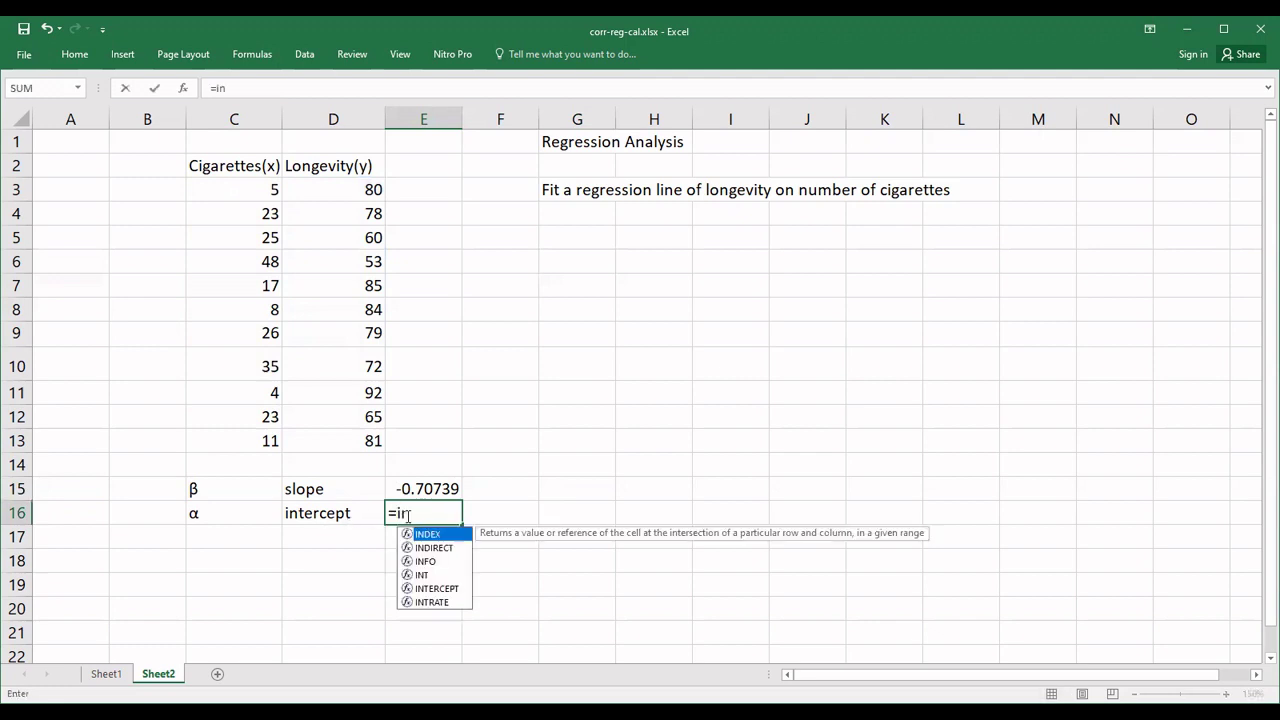
type("te")
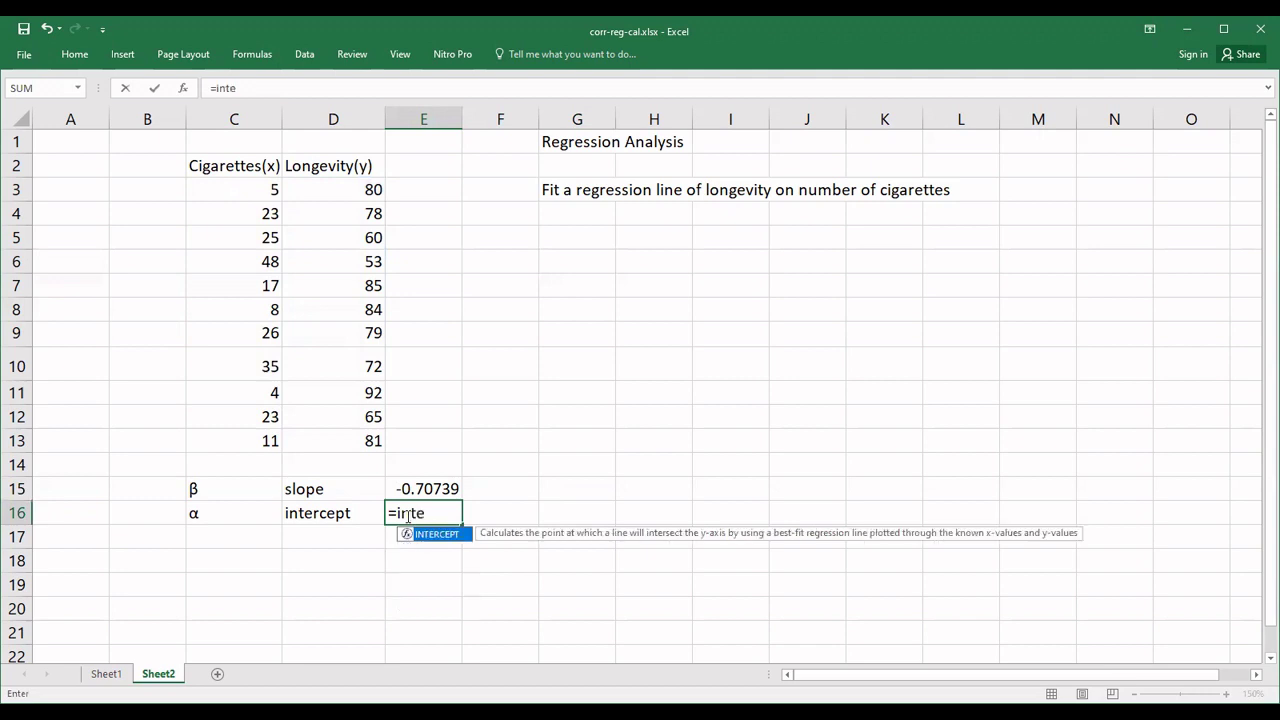
double_click(427, 535)
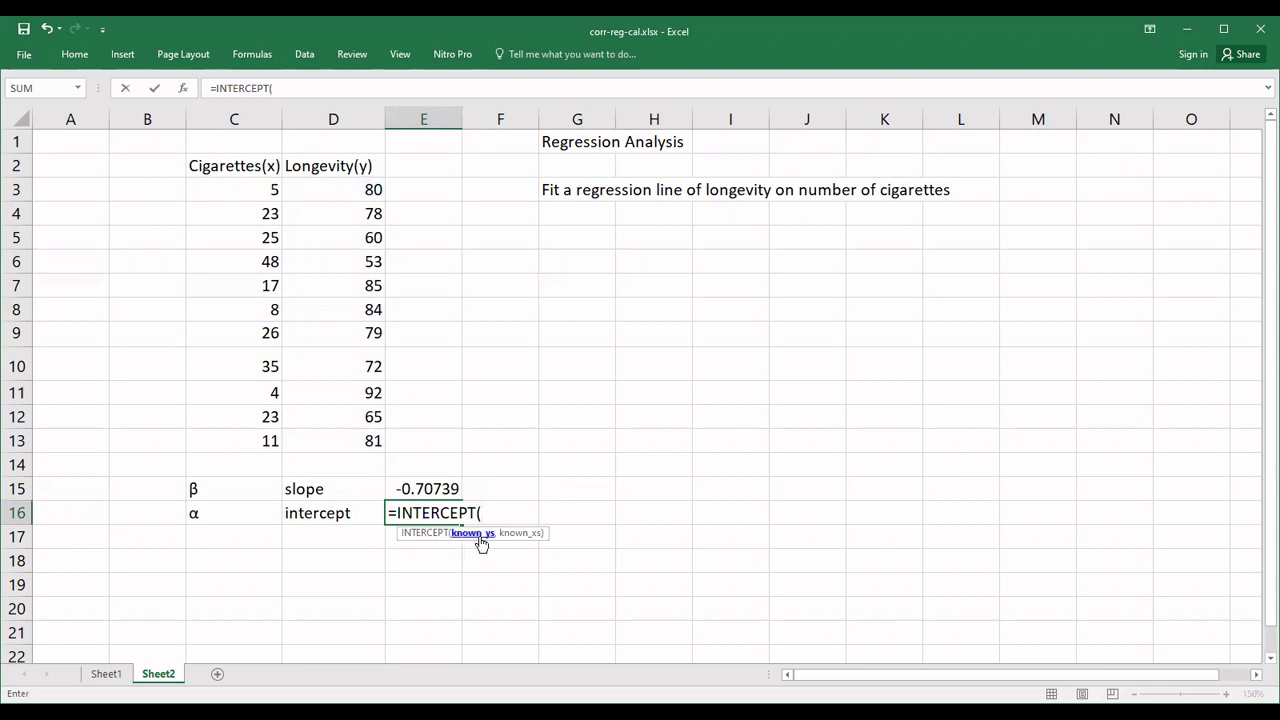
left_click(348, 188)
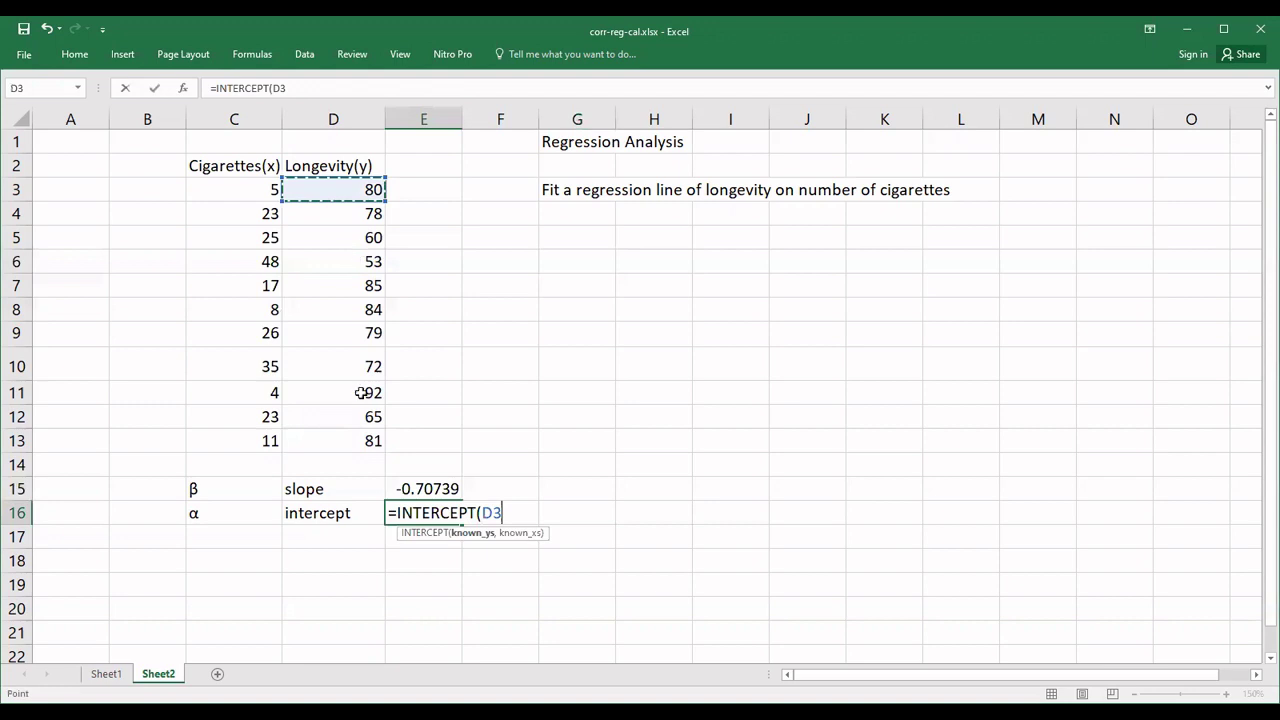
left_click(363, 437, "shift")
type(",")
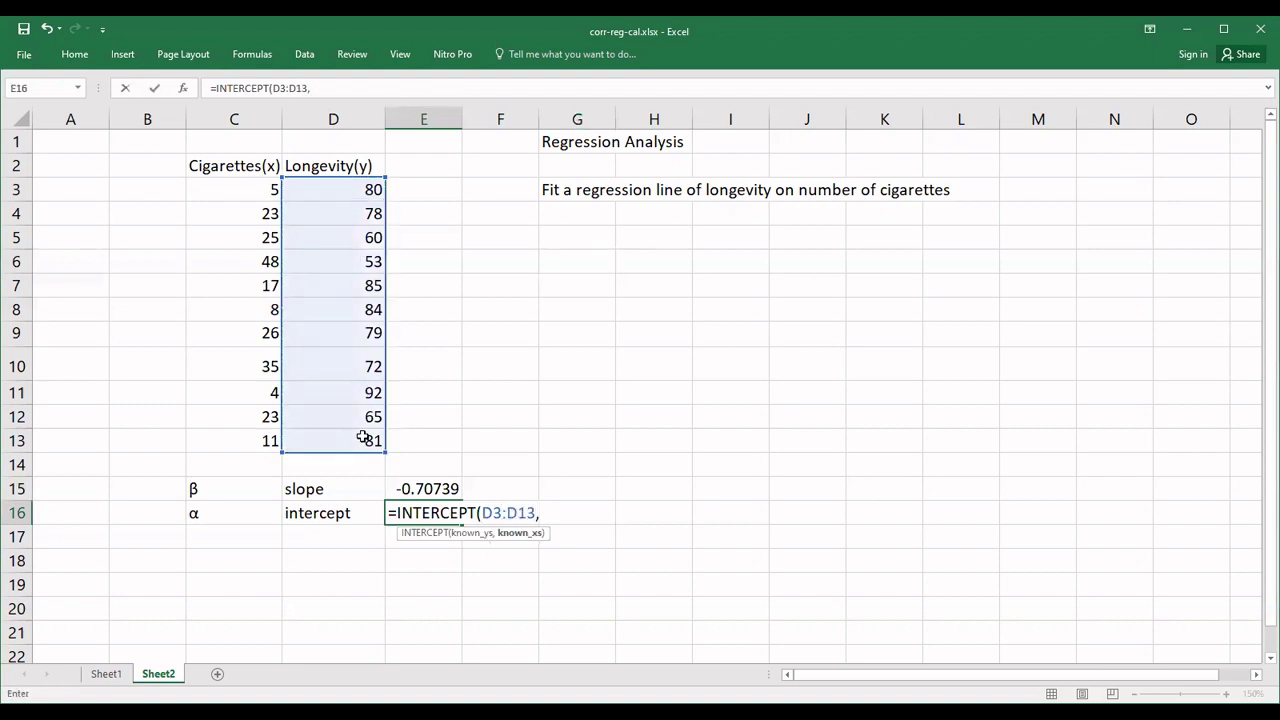
left_click(254, 186)
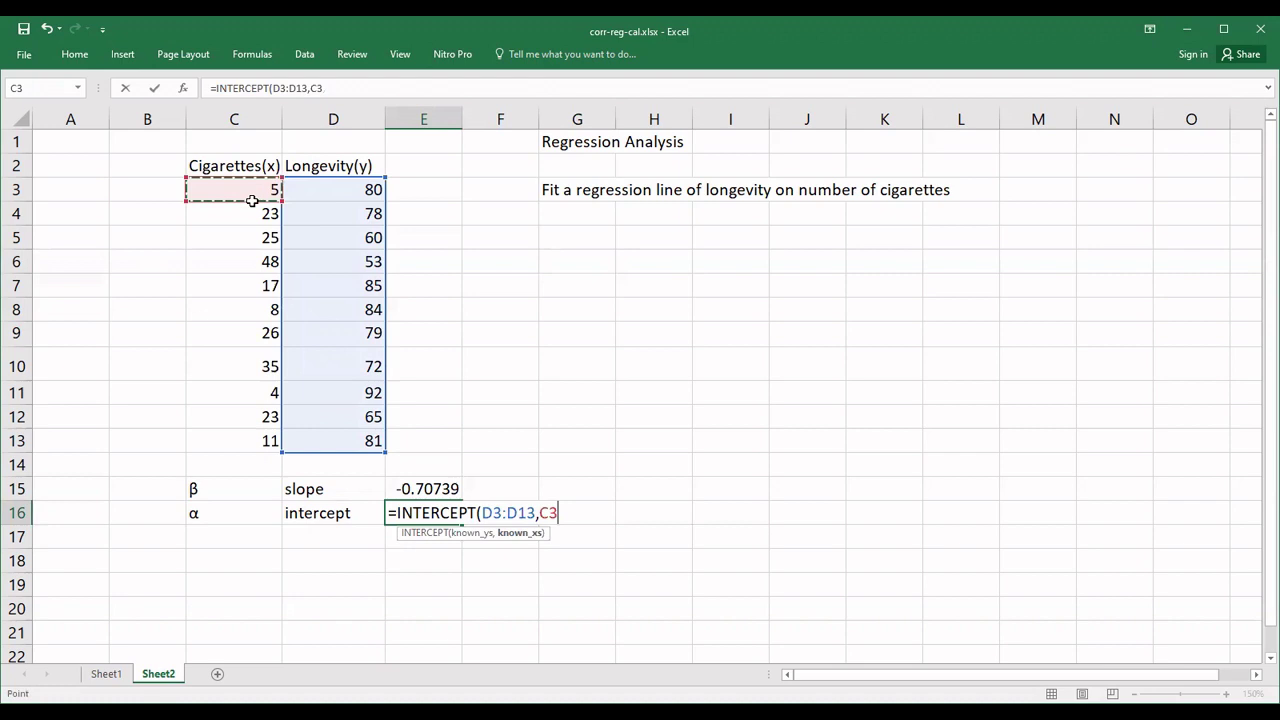
left_click(252, 439, "shift")
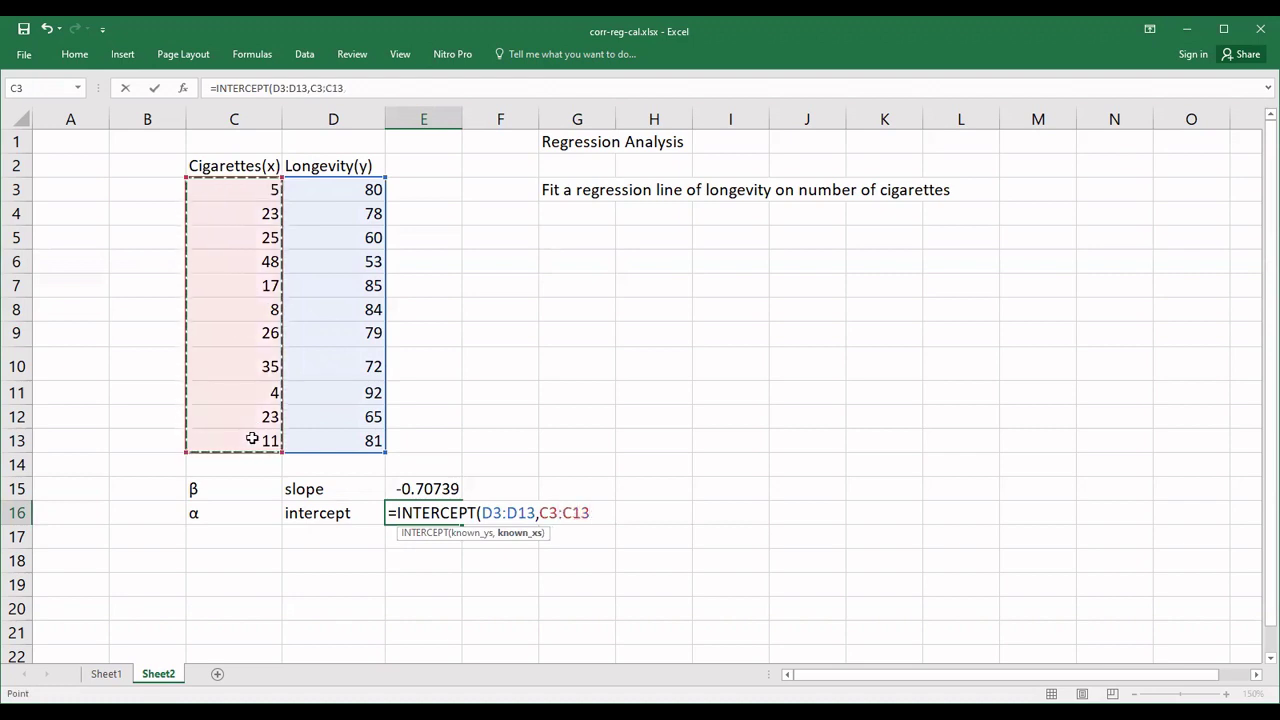
key("Return")
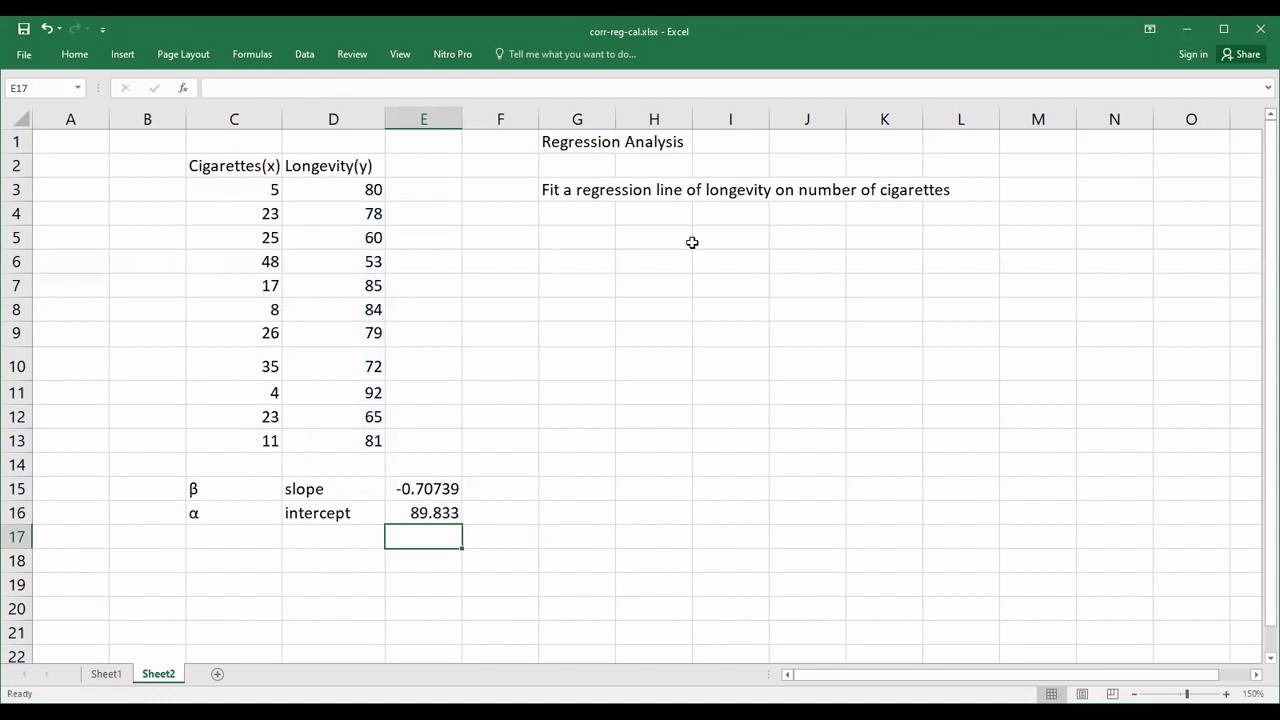
- Write the regression equation y=89.833+(-0.707)x as text in cell G5
left_click(577, 238)
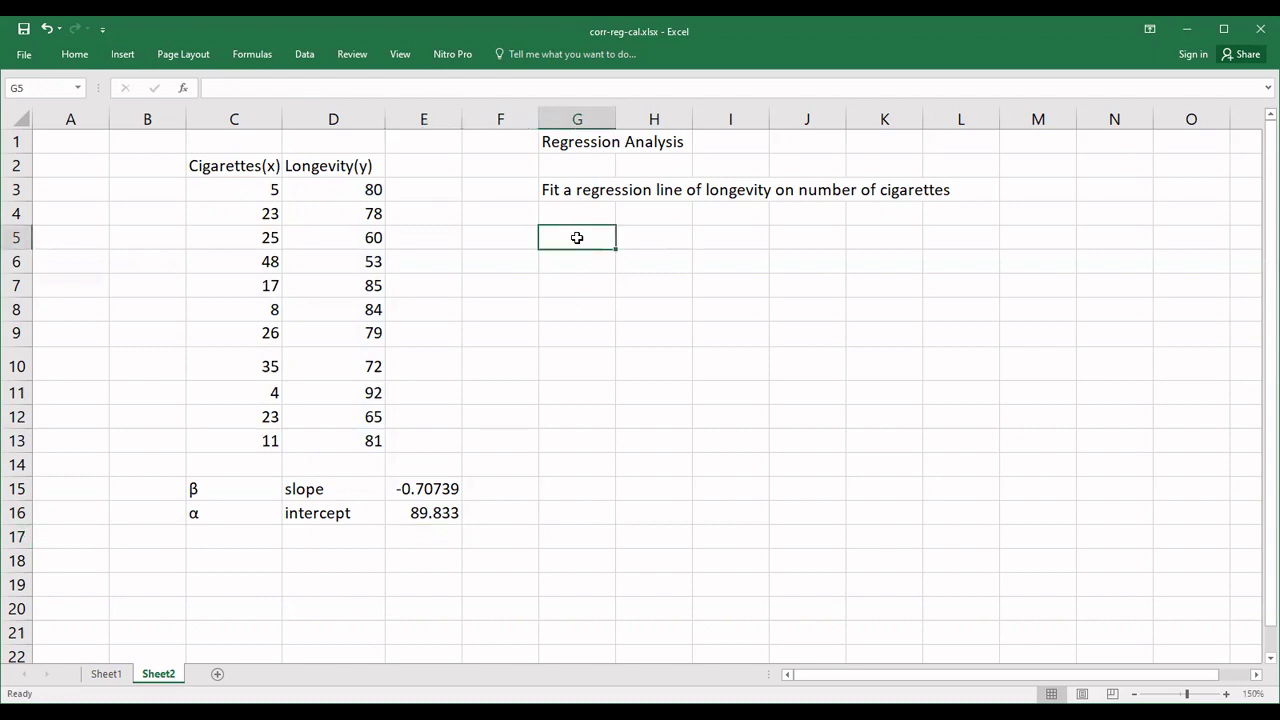
type("y=")
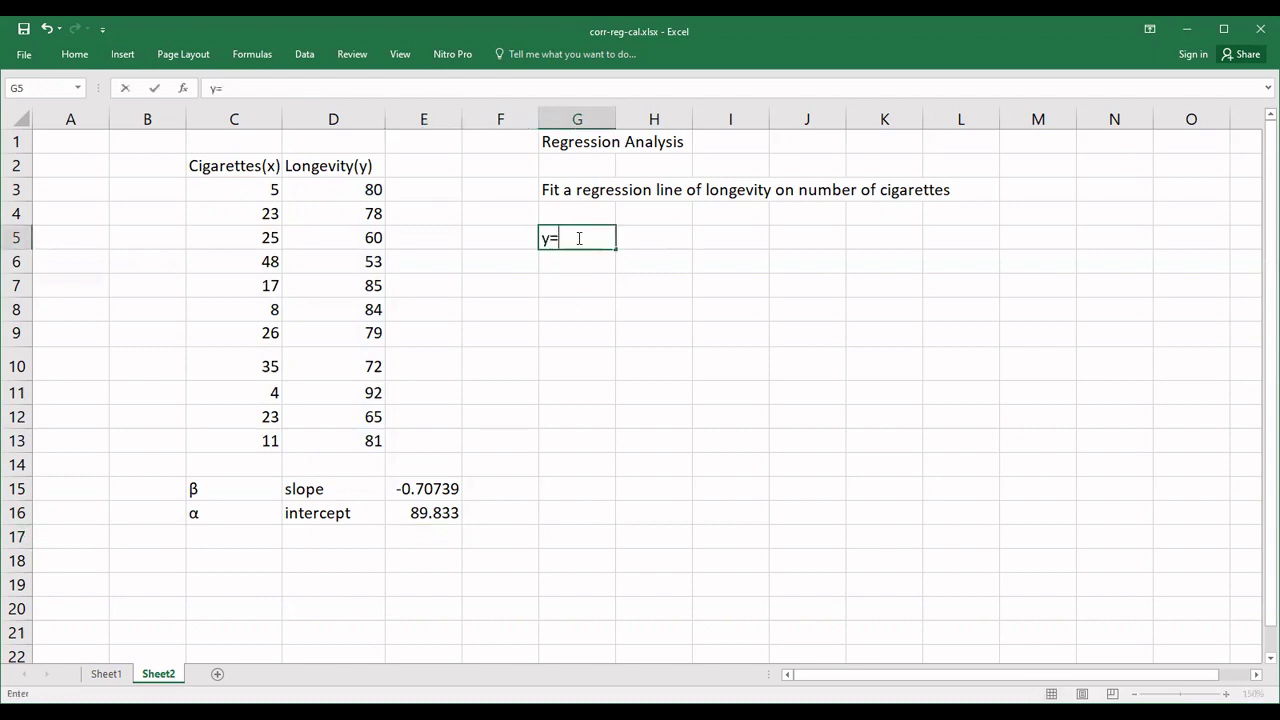
type("89.833=")
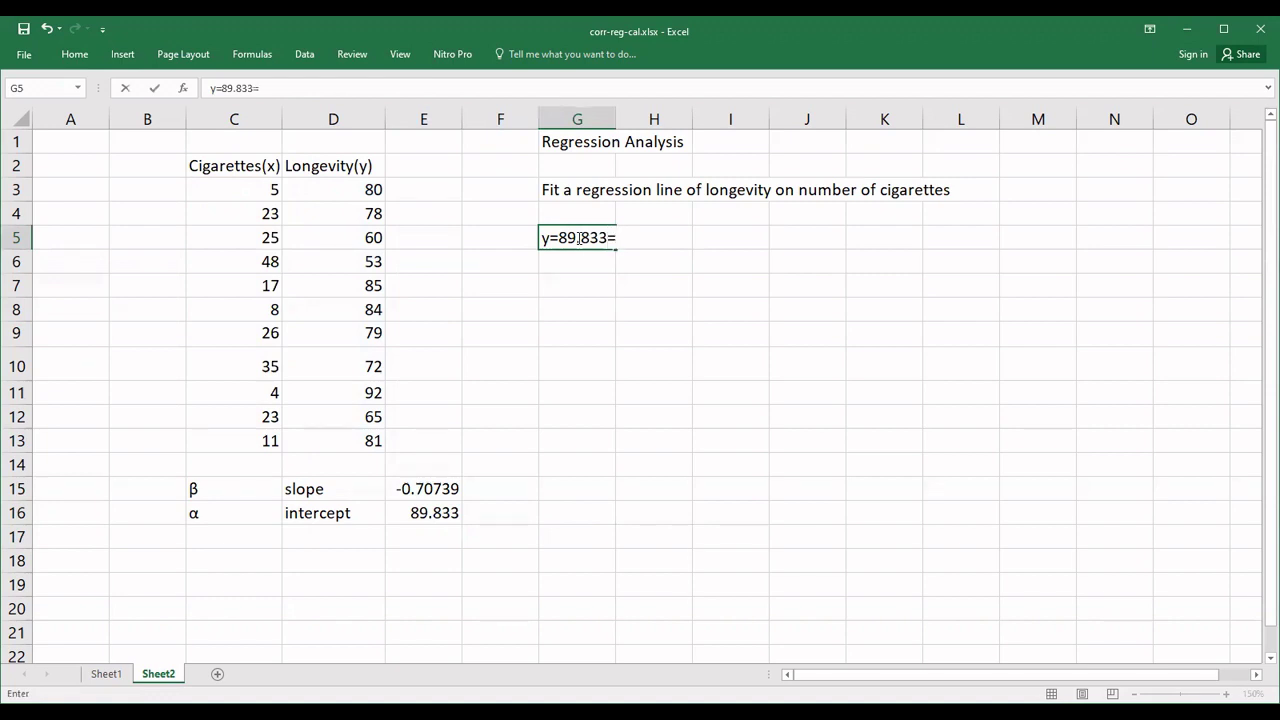
key("BackSpace")
type("+(-0.707)x")
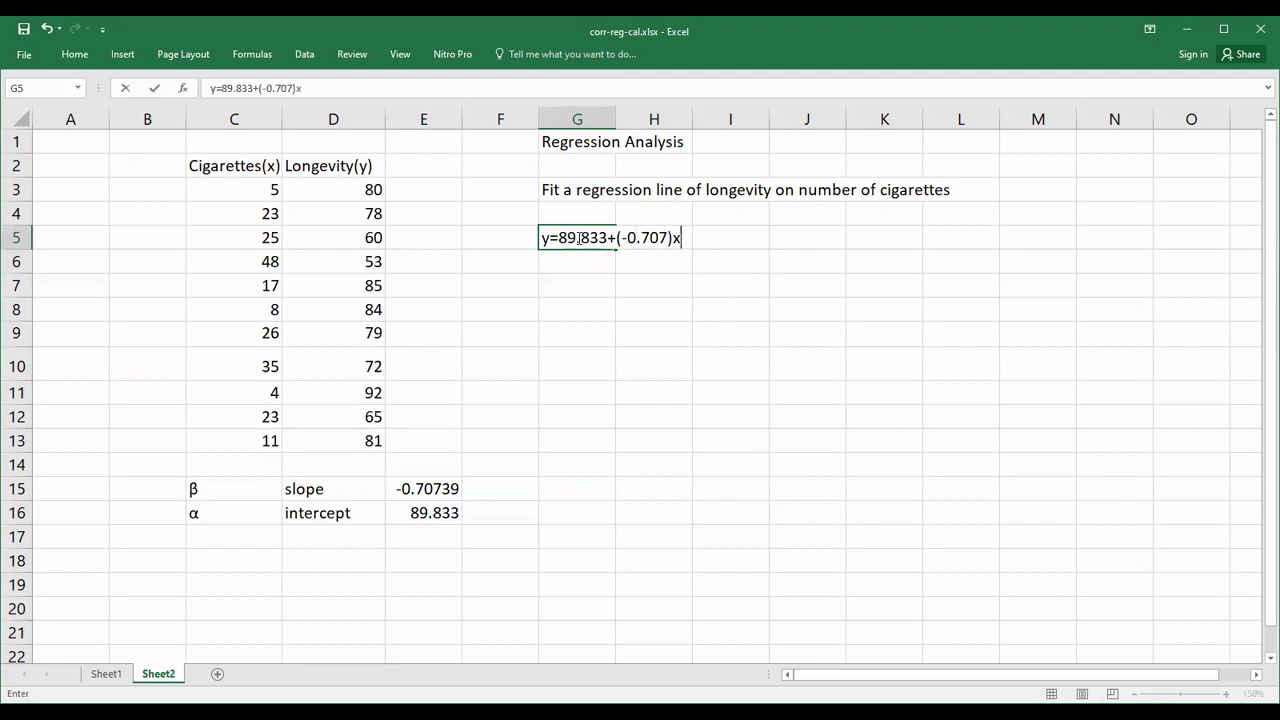
left_click(664, 266)
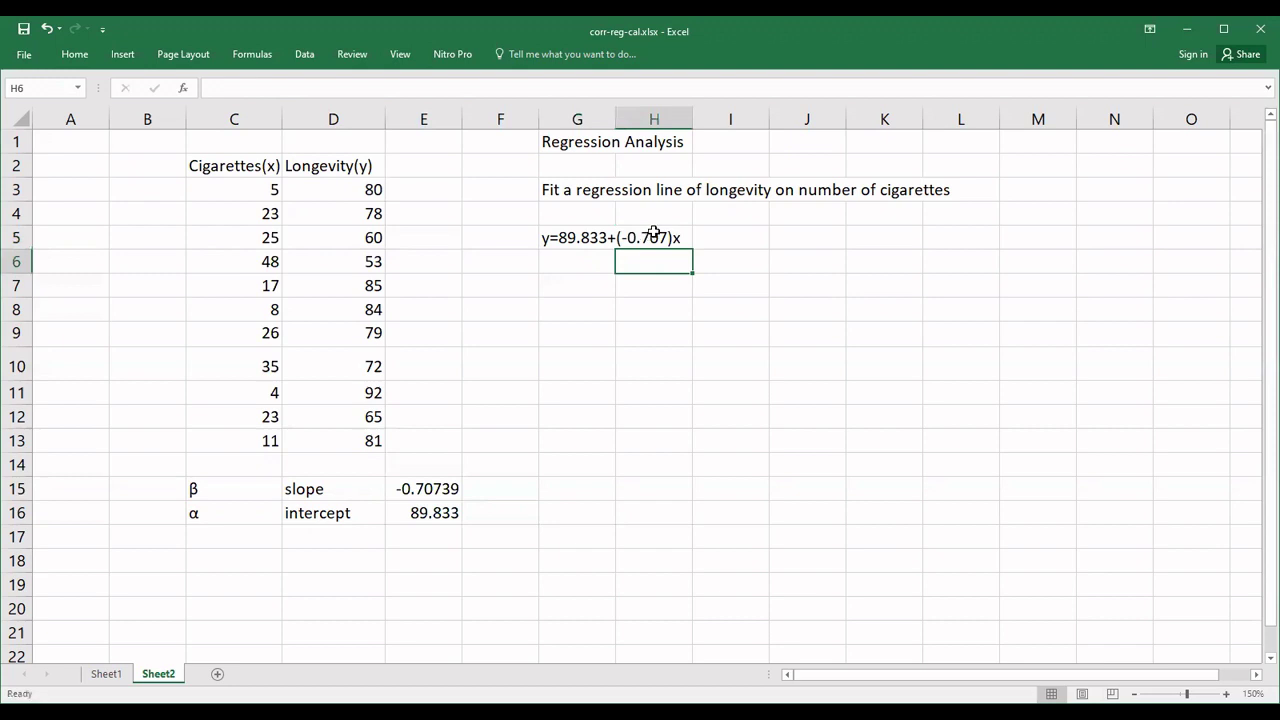
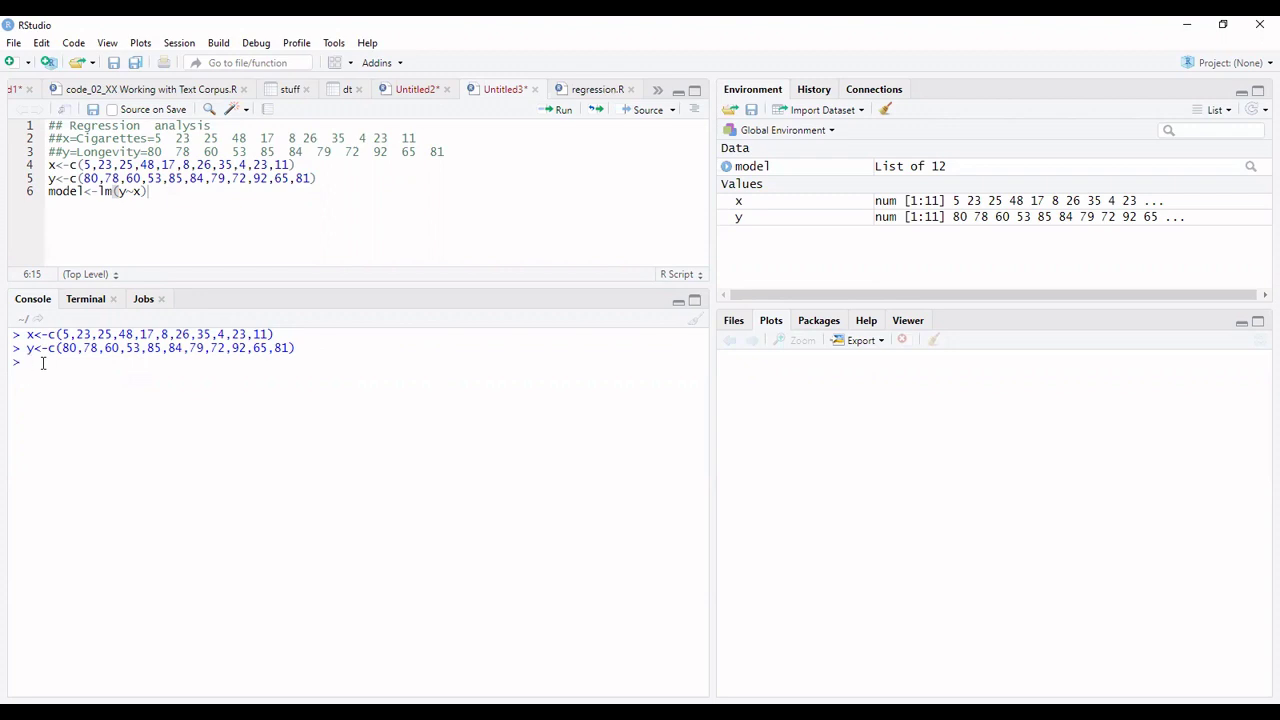
- Fit the linear regression of y on x in the R console with model<-lm(y~x)
type("model")
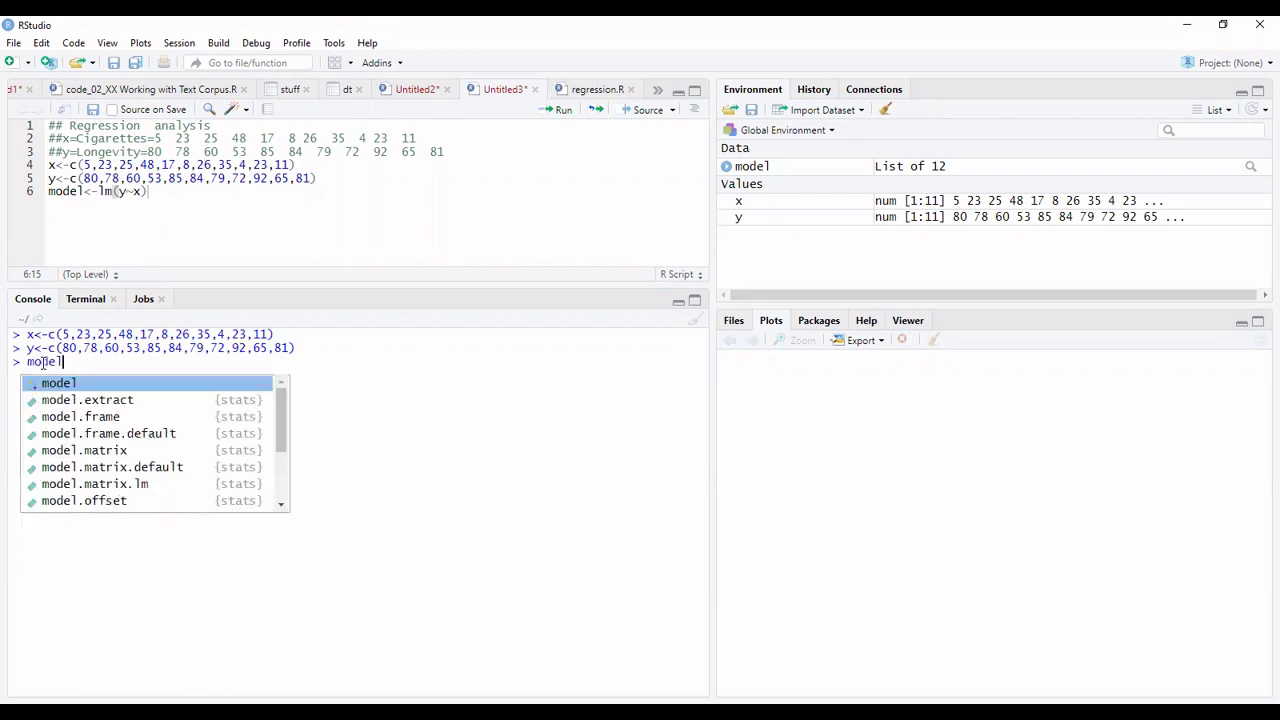
key("Escape")
type("<-")
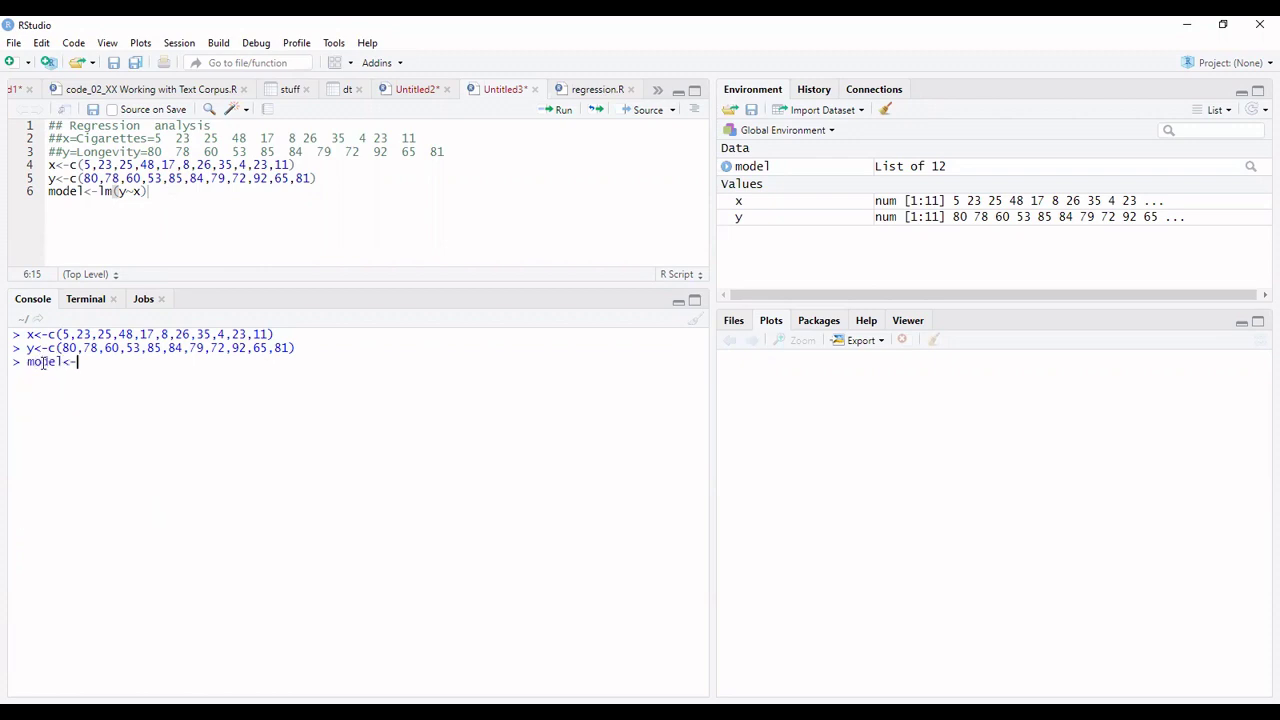
type("lm(")
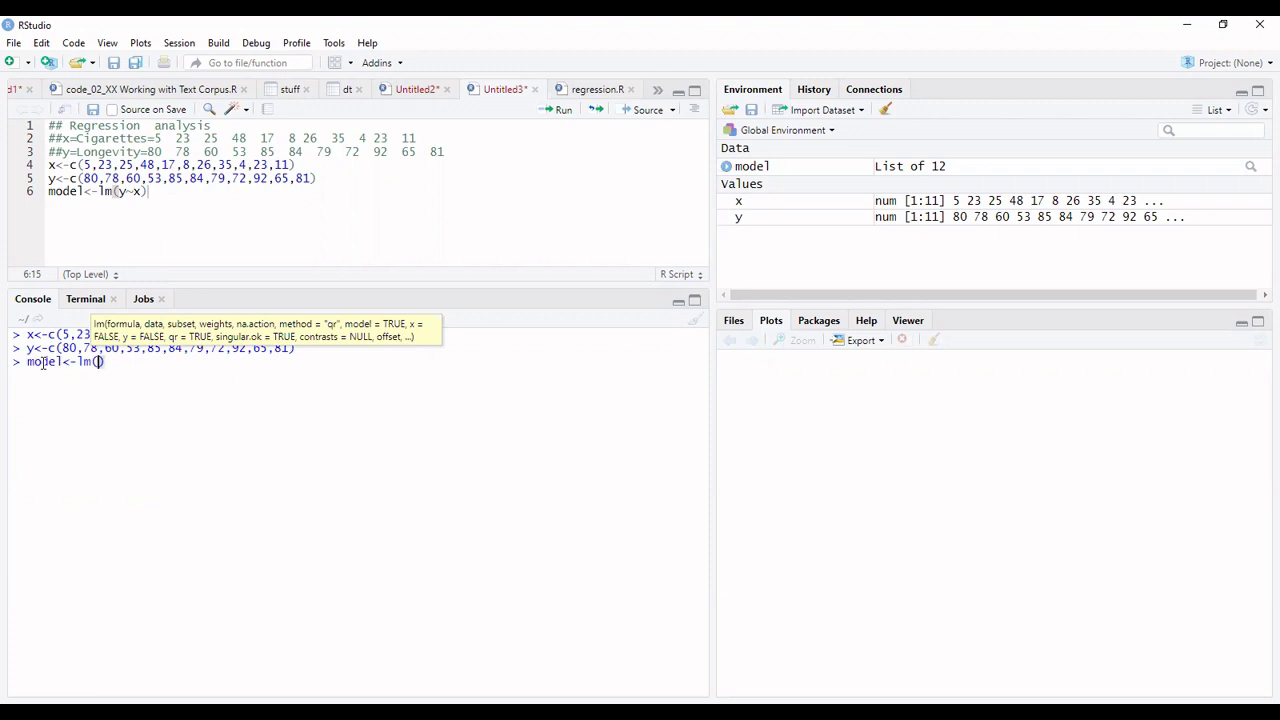
type("y")
type("~x")
left_click(127, 362)
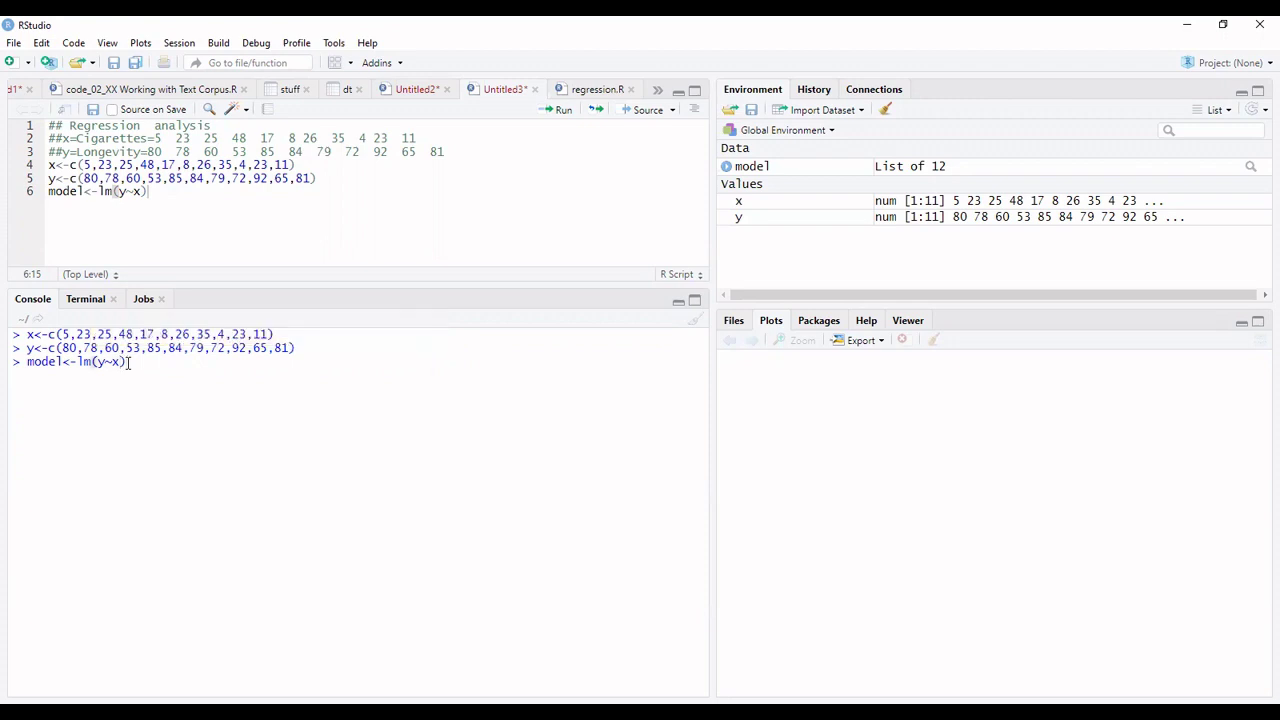
key("Return")
- Print the fitted regression object model in the console to display its coefficients
type("model")
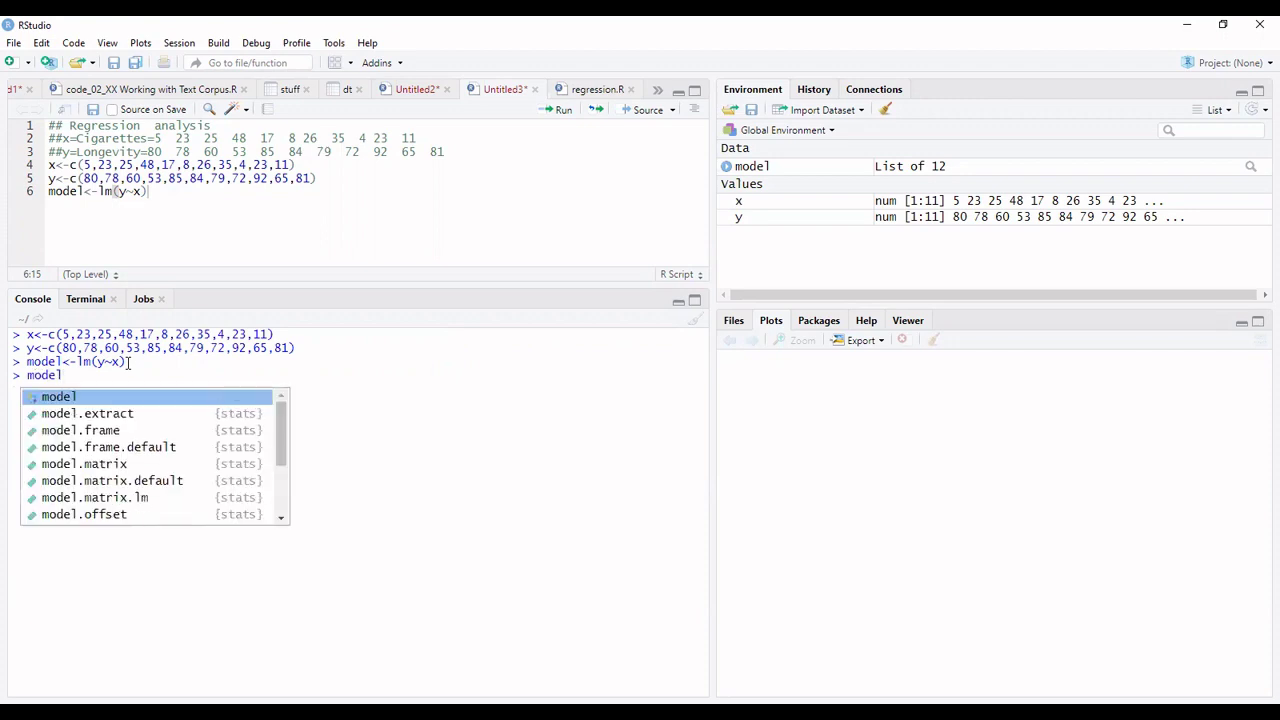
key("Escape")
key("Return")
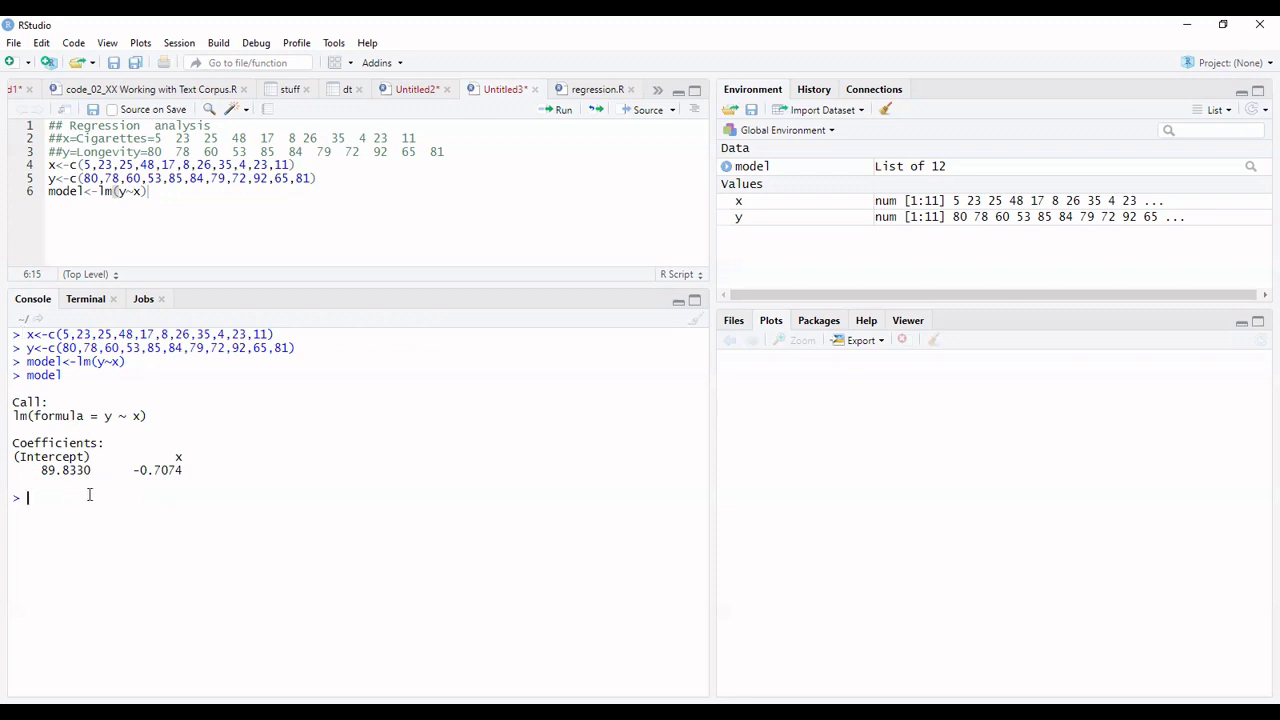
- Run summary(model) in the console to produce the detailed regression summary
type("summa")
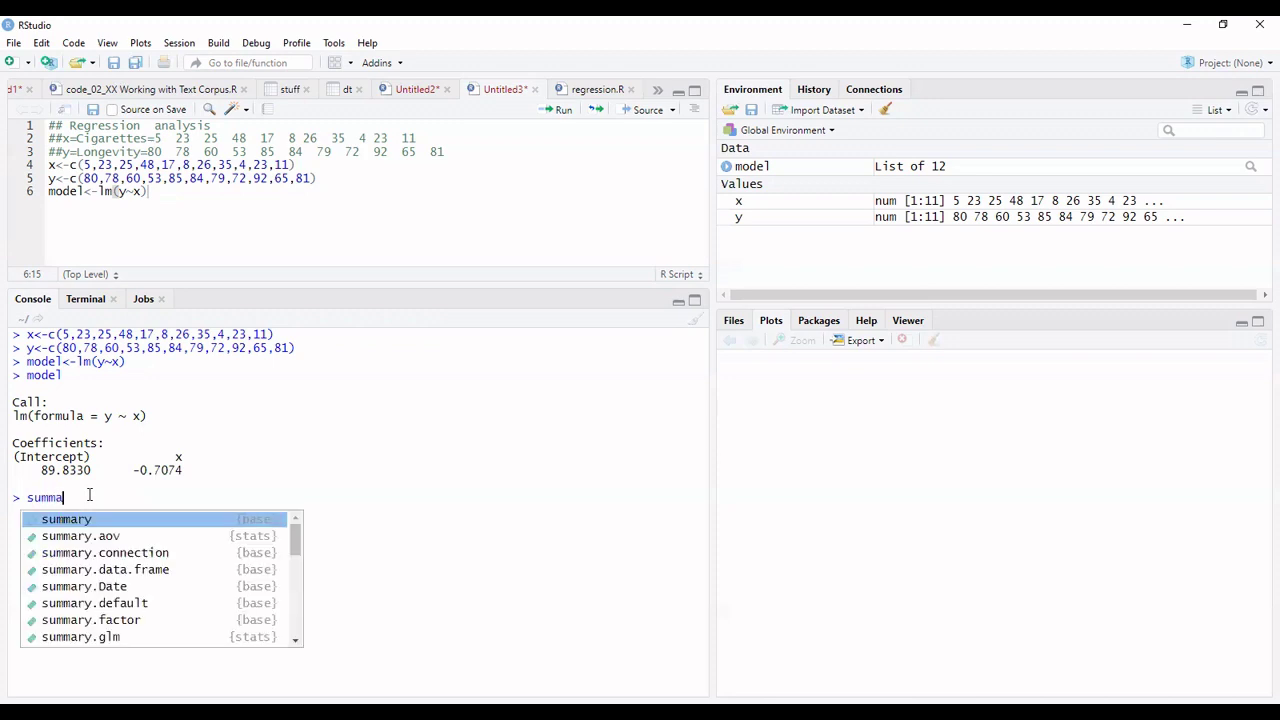
type("ry(")
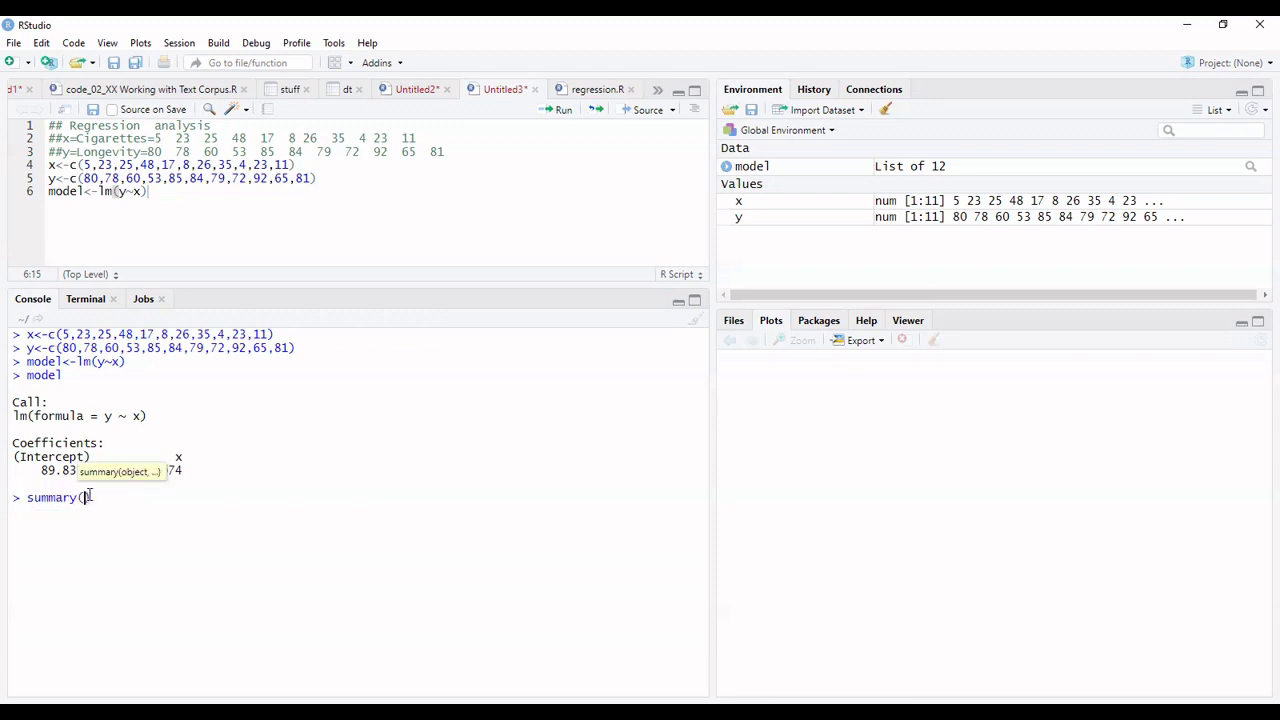
type("model")
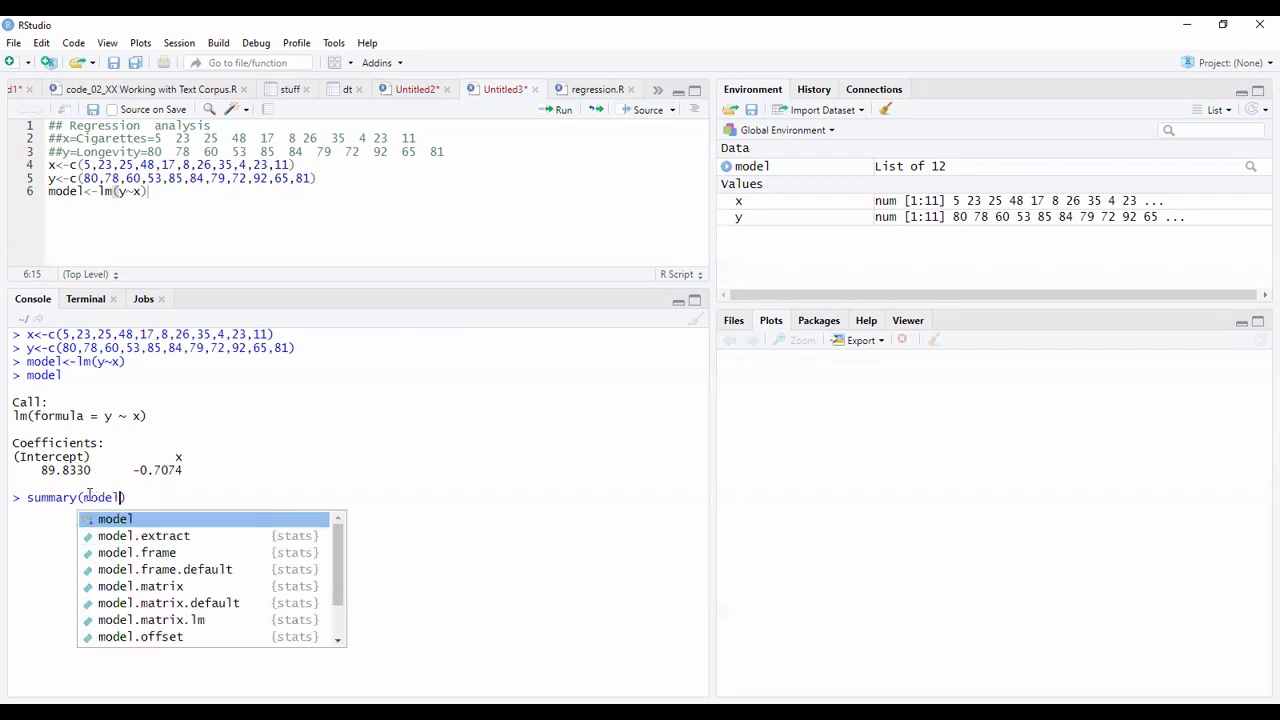
key("Return")
key("Return")
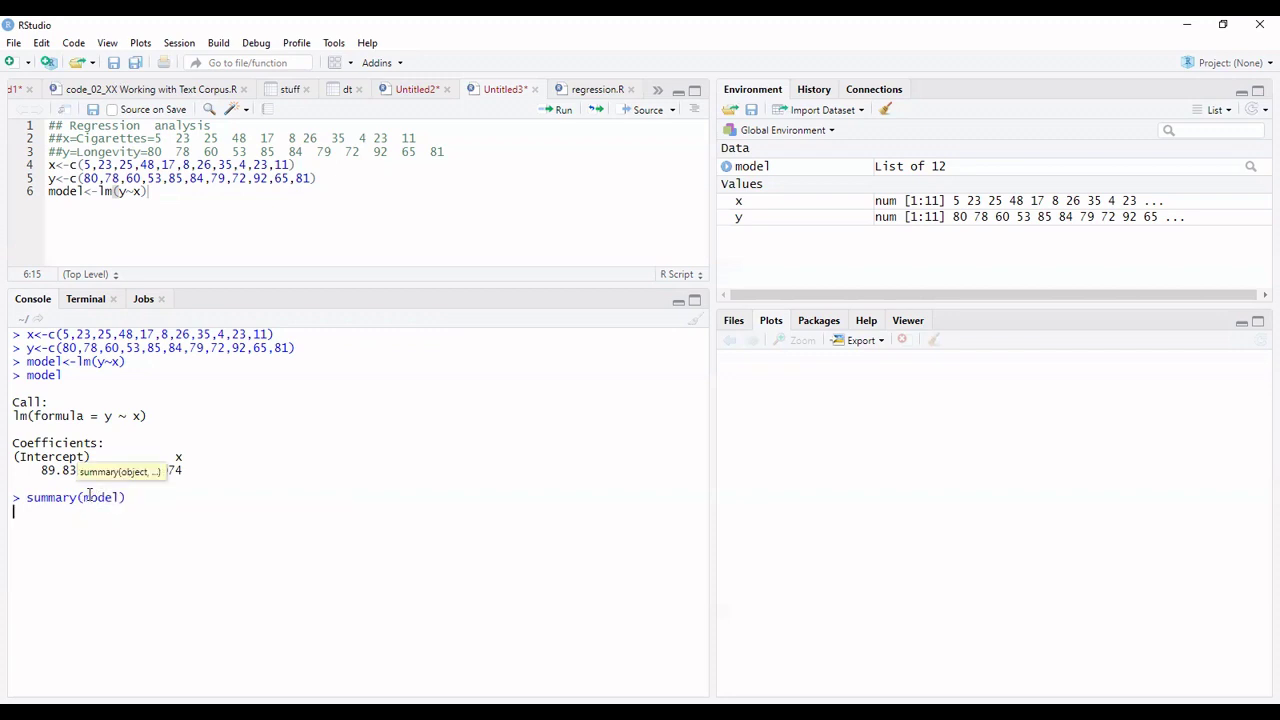